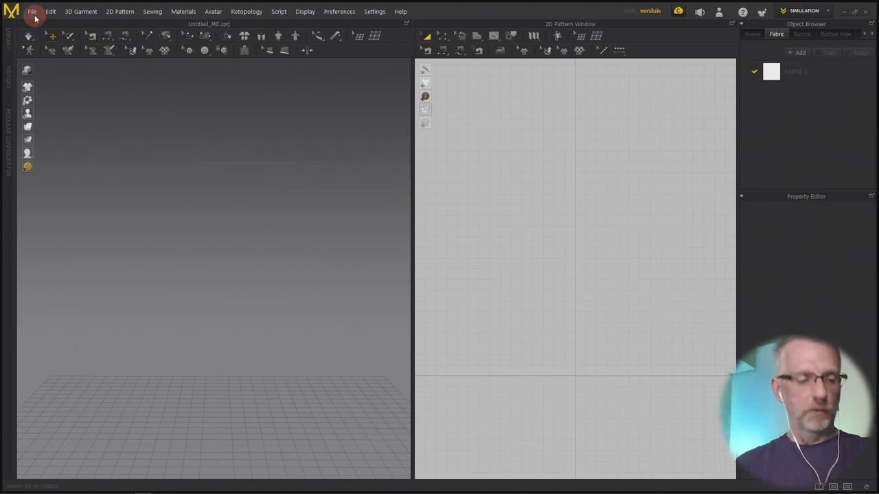
- Open the project MARCEDES WIHT PG1000-1.zprj from the Desktop's Project Darja folder
{"action": "left_click", "coordinate": [31, 12]}
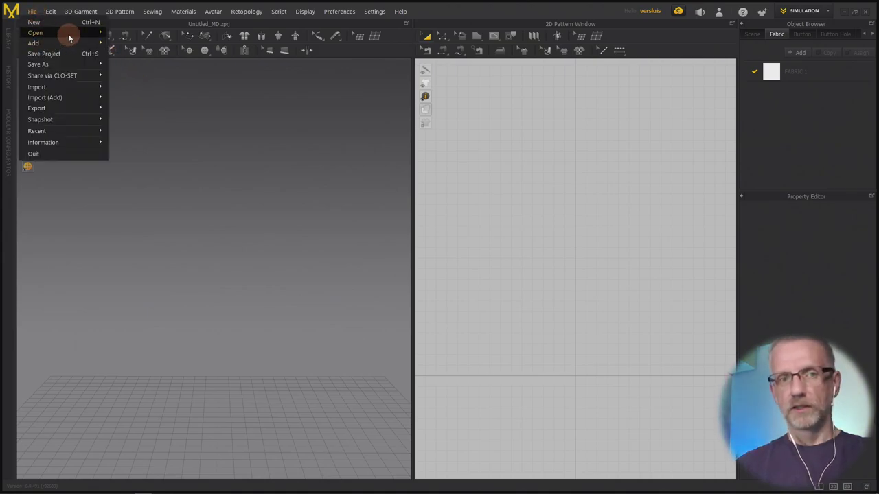
{"action": "mouse_move", "coordinate": [68, 33]}
{"action": "left_click", "coordinate": [164, 31]}
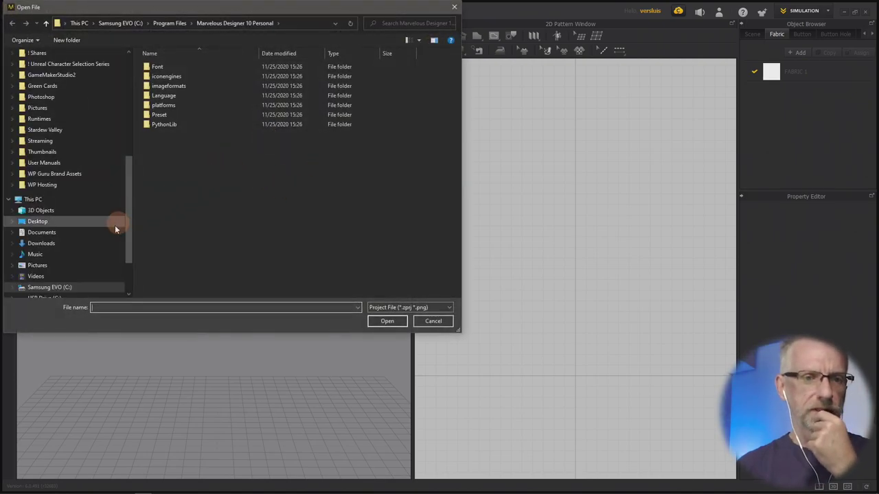
{"action": "left_click", "coordinate": [82, 220]}
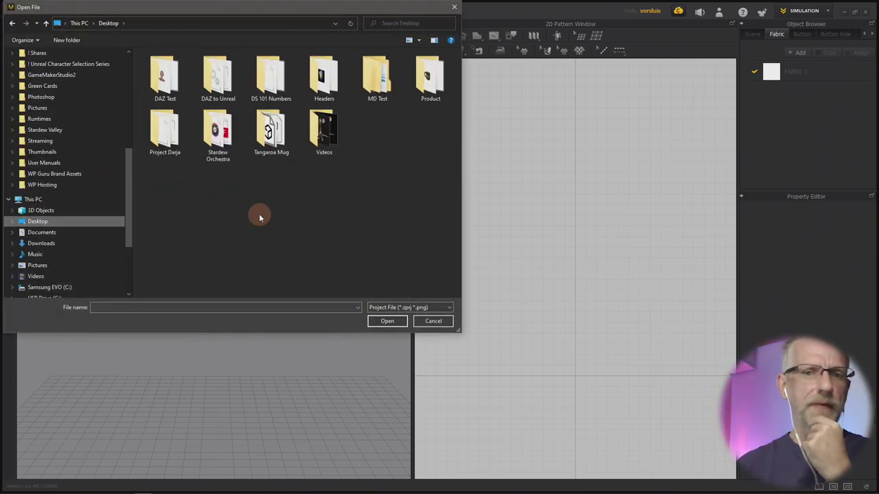
{"action": "double_click", "coordinate": [181, 137]}
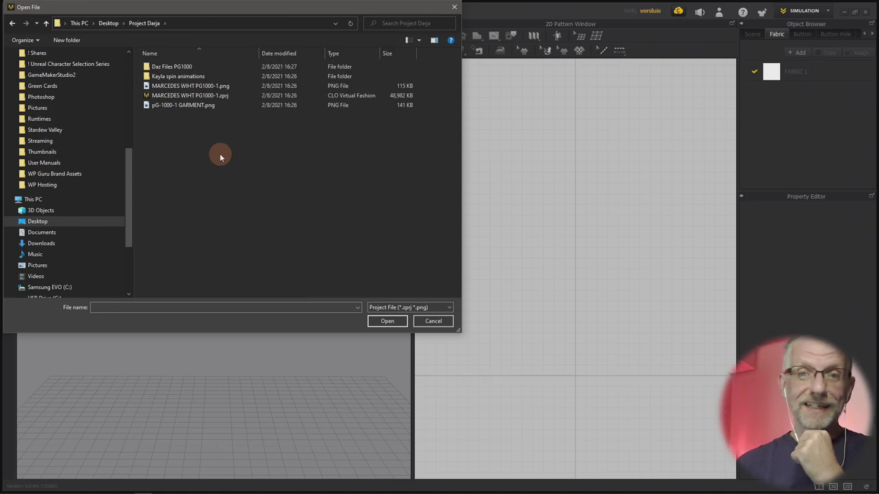
{"action": "left_click", "coordinate": [219, 96]}
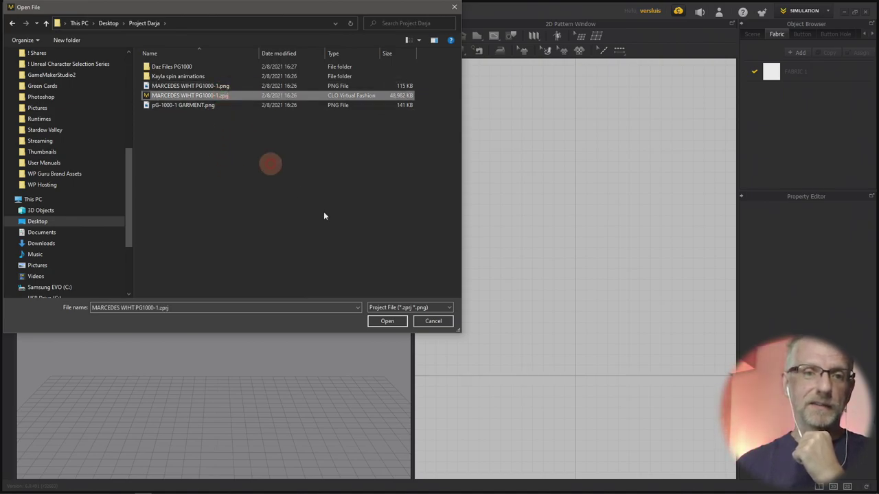
{"action": "left_click", "coordinate": [398, 318]}
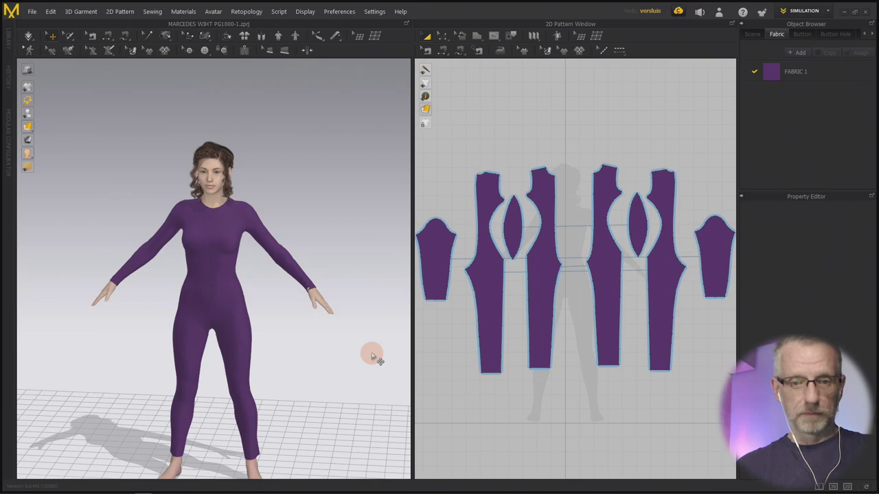
- Orbit the 3D view to look down on the avatar in the purple bodysuit
{"action": "right_click_drag", "start_coordinate": [369, 357], "coordinate": [323, 342]}
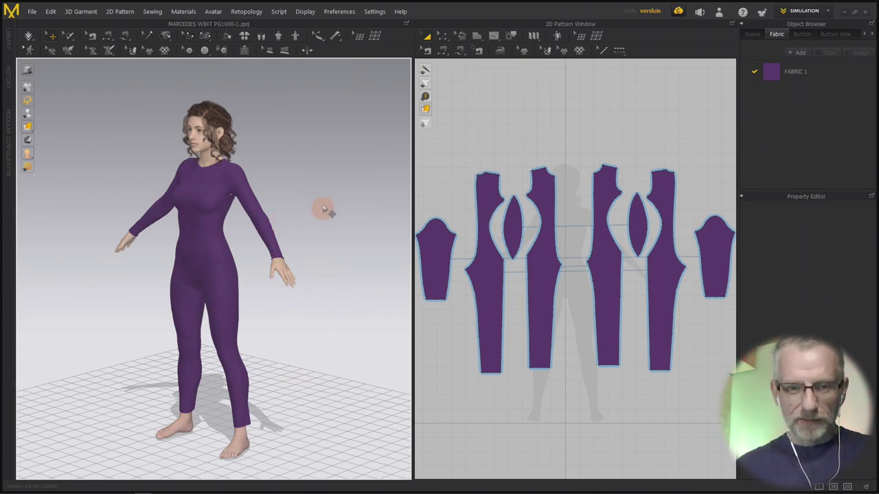
{"action": "left_click", "coordinate": [340, 12]}
- Set bg.png as the 3D background image to give the avatar a dark backdrop
{"action": "left_click", "coordinate": [340, 12]}
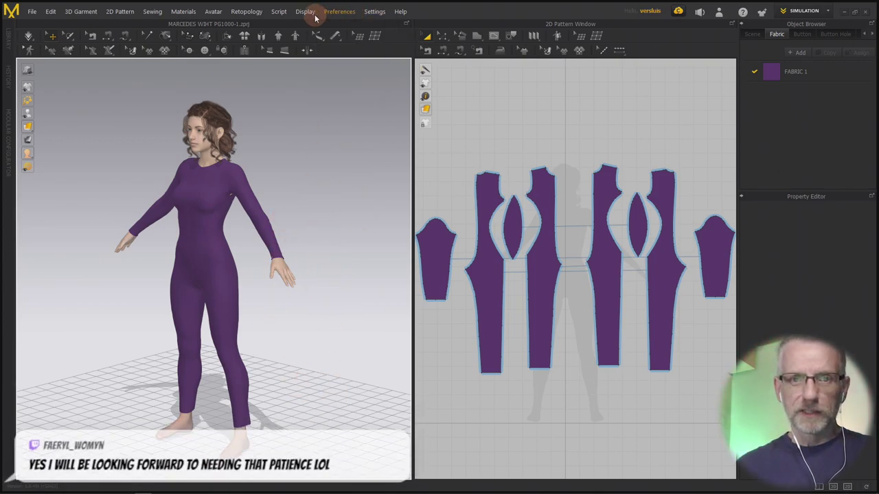
{"action": "left_click", "coordinate": [305, 11]}
{"action": "left_click", "coordinate": [346, 141]}
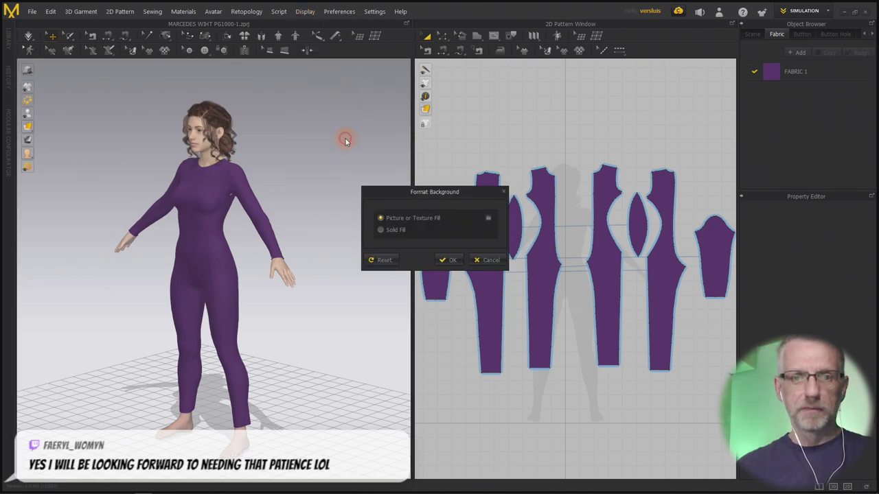
{"action": "left_click", "coordinate": [488, 218]}
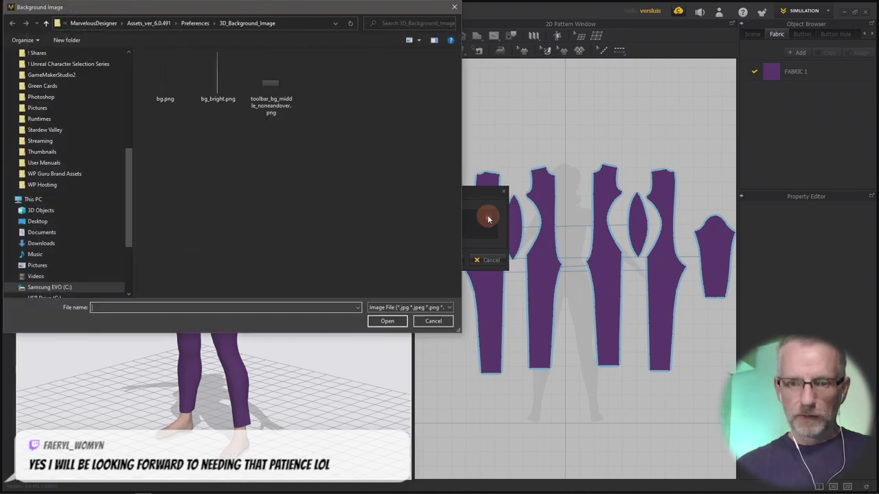
{"action": "left_click", "coordinate": [165, 76]}
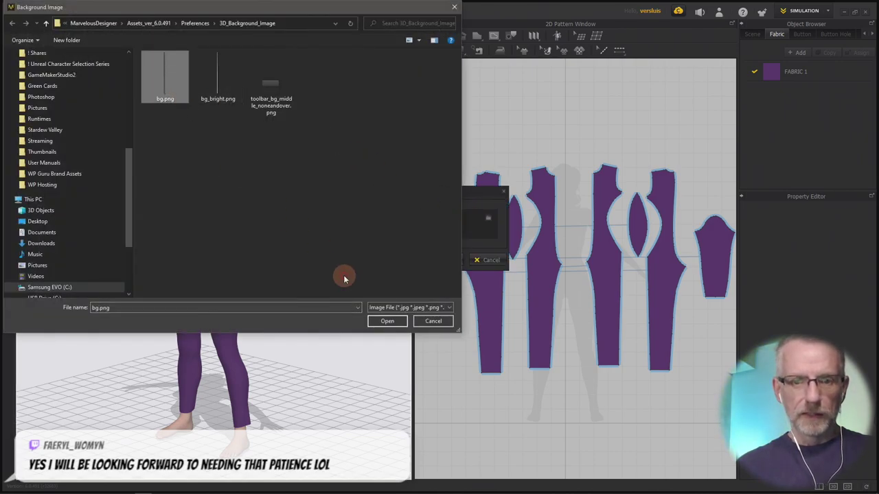
{"action": "left_click", "coordinate": [388, 320]}
{"action": "left_click", "coordinate": [446, 261]}
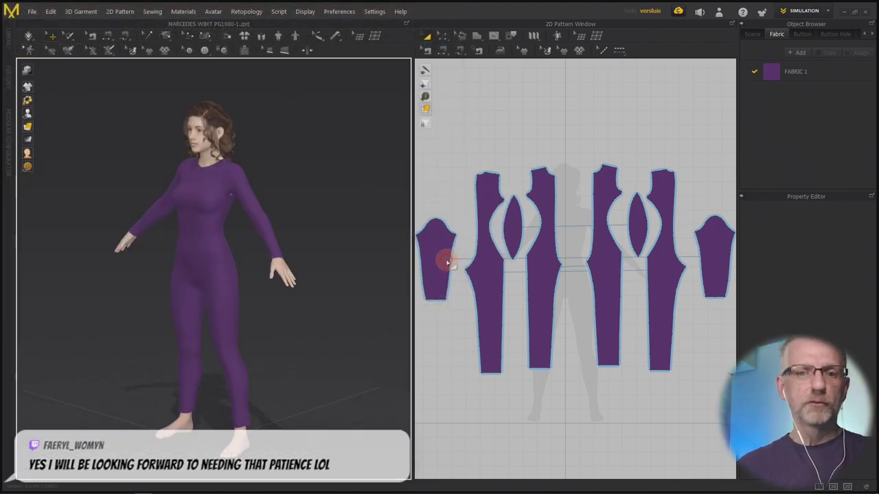
{"action": "mouse_move", "coordinate": [295, 316]}
{"action": "right_mouse_down"}
{"action": "mouse_move", "coordinate": [352, 305]}
{"action": "mouse_move", "coordinate": [323, 315]}
{"action": "mouse_move", "coordinate": [204, 314]}
{"action": "mouse_move", "coordinate": [302, 311]}
{"action": "right_mouse_up"}
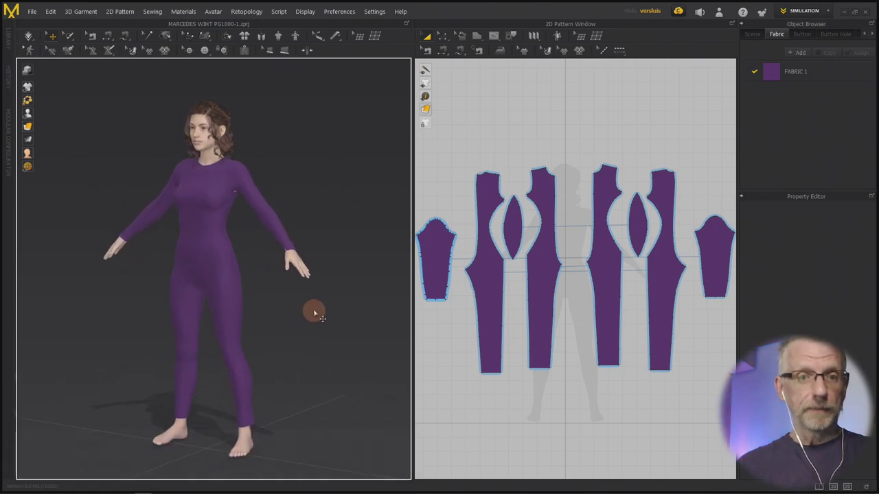
{"action": "scroll", "coordinate": [307, 310], "scroll_direction": "up", "scroll_amount": 5}
{"action": "middle_click_drag", "start_coordinate": [330, 223], "coordinate": [344, 349]}
{"action": "right_click_drag", "start_coordinate": [343, 349], "coordinate": [332, 301]}
{"action": "scroll", "coordinate": [332, 302], "scroll_direction": "up", "scroll_amount": 5}
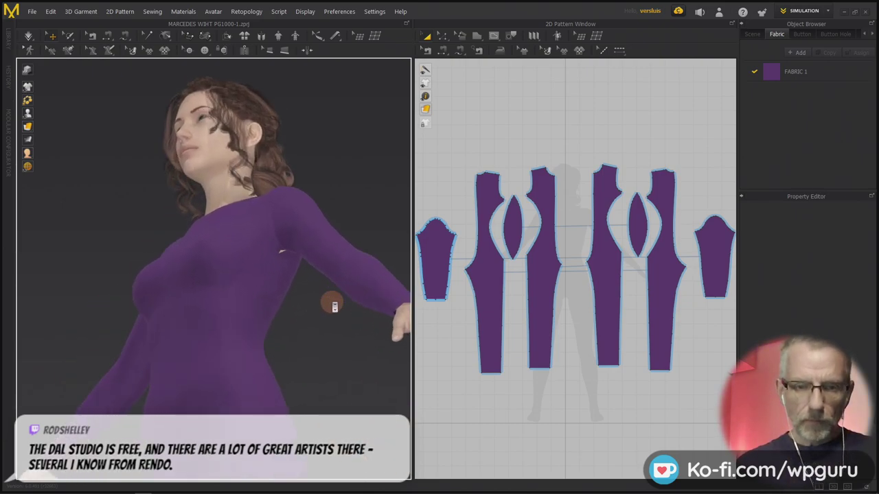
{"action": "scroll", "coordinate": [334, 305], "scroll_direction": "down", "scroll_amount": 5}
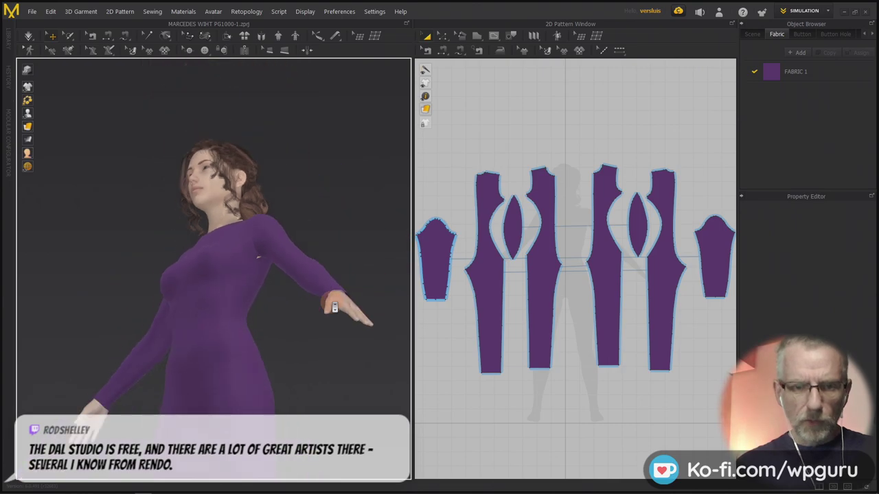
{"action": "right_click_drag", "start_coordinate": [330, 307], "coordinate": [315, 264]}
{"action": "scroll", "coordinate": [334, 270], "scroll_direction": "down", "scroll_amount": 3}
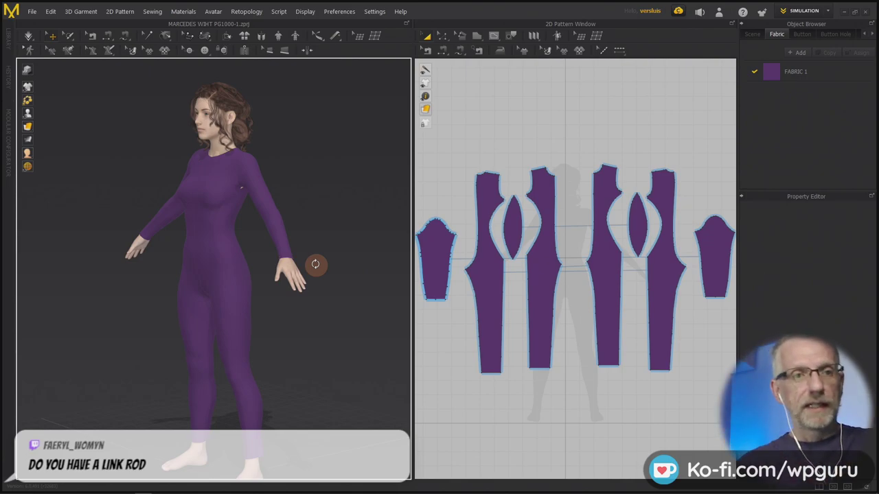
- Set the simulation preset to Normal (Default), then simulate the bodysuit and stop it
{"action": "left_click", "coordinate": [28, 36]}
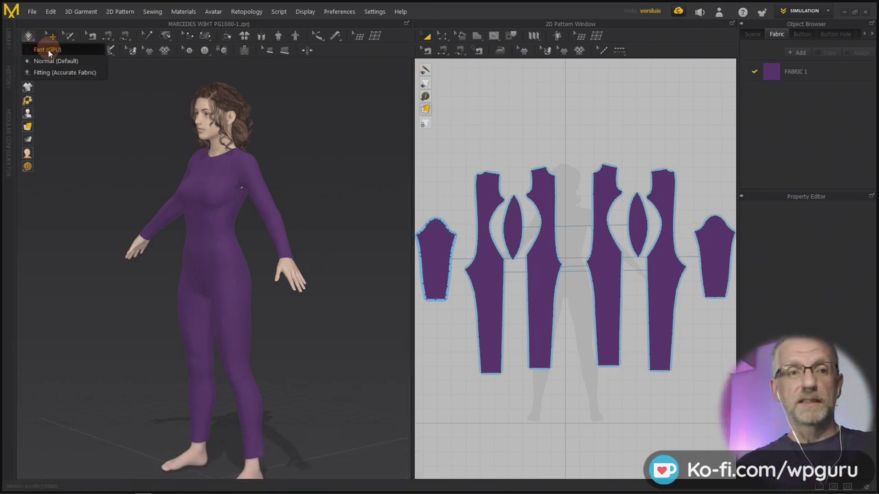
{"action": "left_click", "coordinate": [55, 61]}
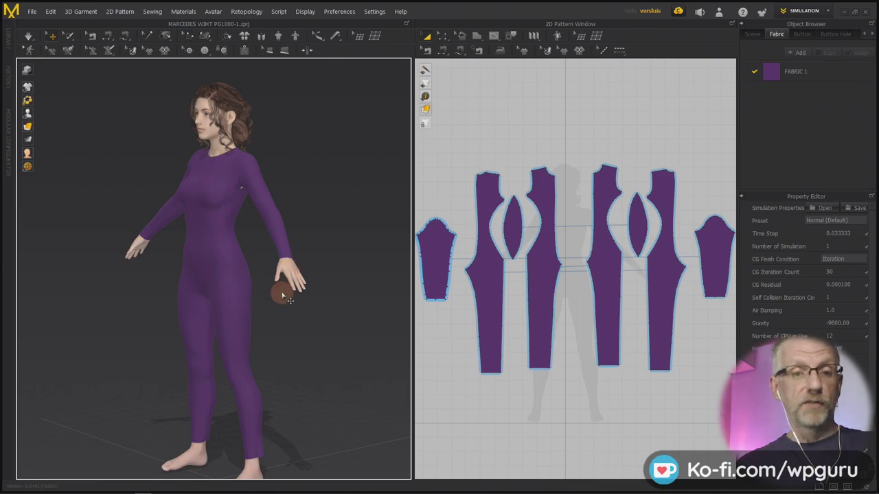
{"action": "key", "text": "space"}
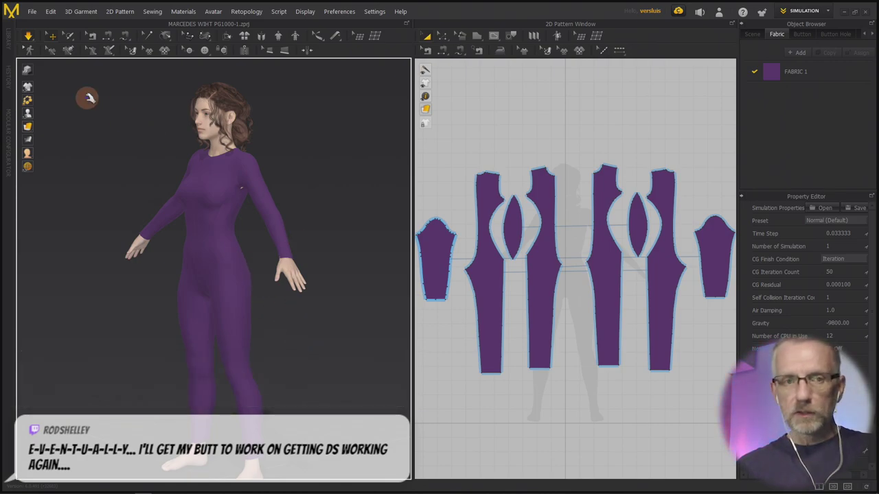
{"action": "left_click", "coordinate": [29, 36]}
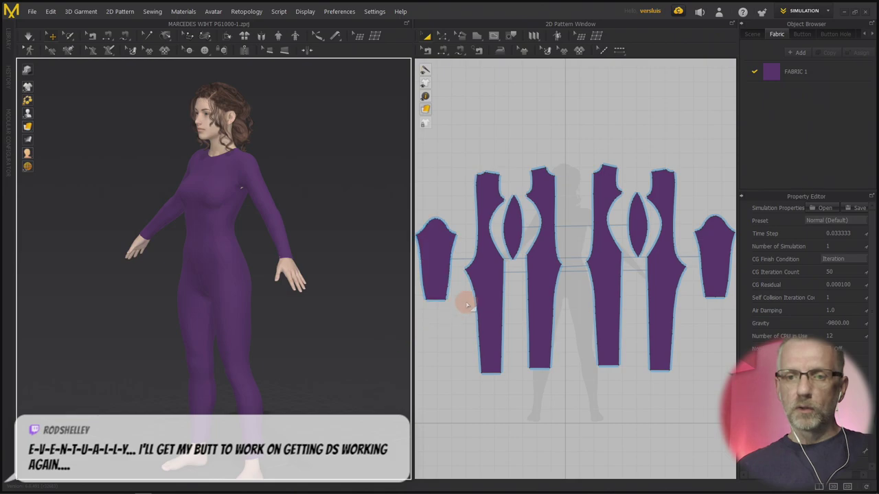
- Box-select all eight bodysuit pattern pieces in the 2D Pattern Window
{"action": "scroll", "coordinate": [469, 307], "scroll_direction": "down", "scroll_amount": 1}
{"action": "middle_click_drag", "start_coordinate": [469, 308], "coordinate": [481, 294]}
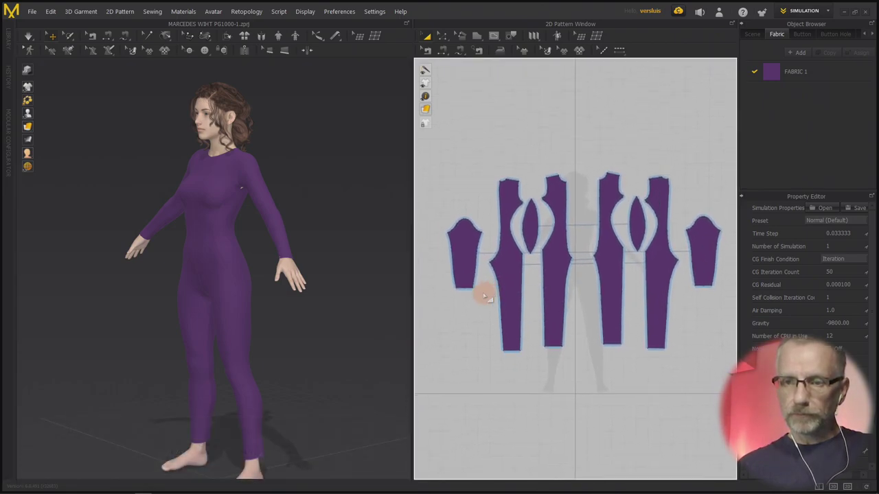
{"action": "left_click_drag", "start_coordinate": [435, 143], "coordinate": [728, 371]}
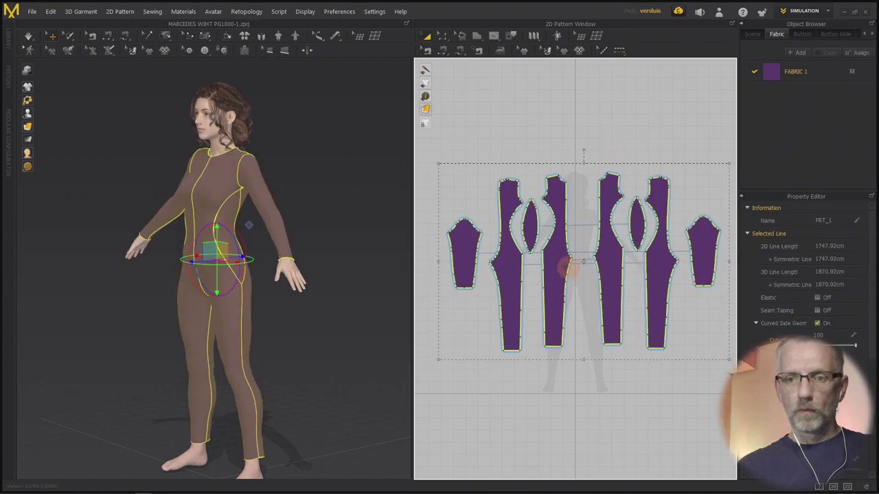
- Export the selected garment as OBJ, browsing to Desktop > Project Darja
{"action": "left_click", "coordinate": [31, 12]}
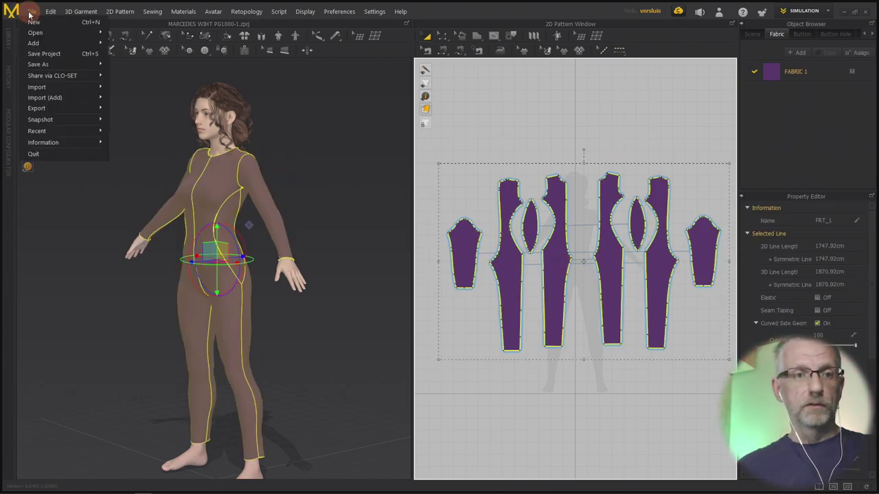
{"action": "mouse_move", "coordinate": [75, 111]}
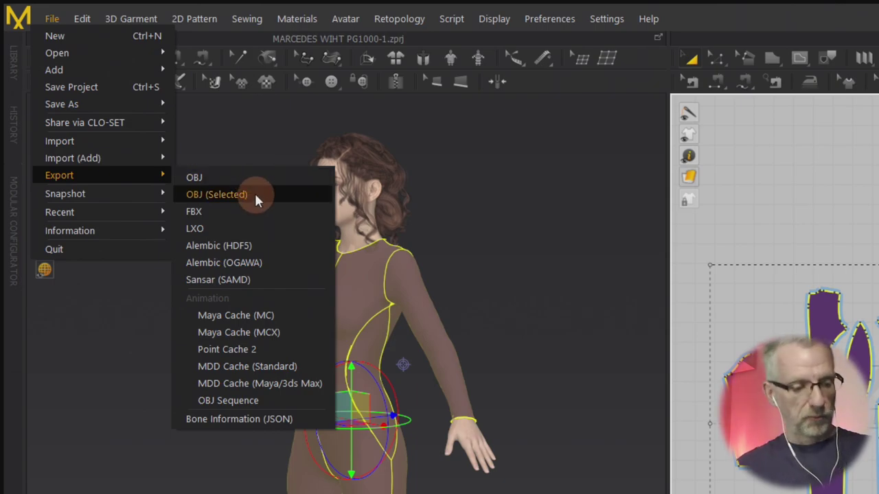
{"action": "left_click", "coordinate": [256, 197]}
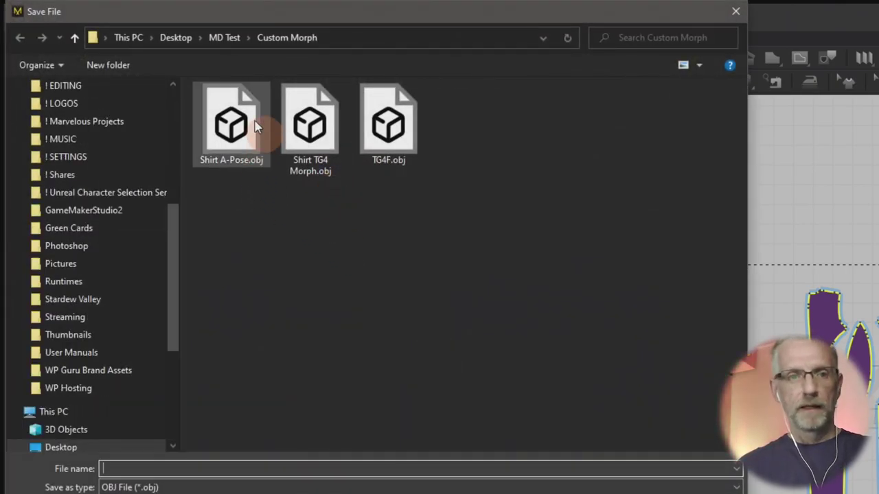
{"action": "left_click", "coordinate": [186, 37]}
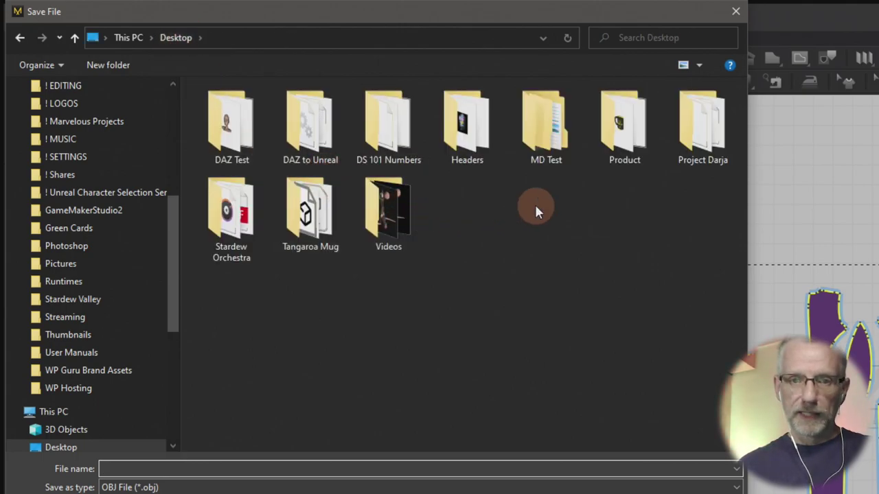
{"action": "double_click", "coordinate": [683, 161]}
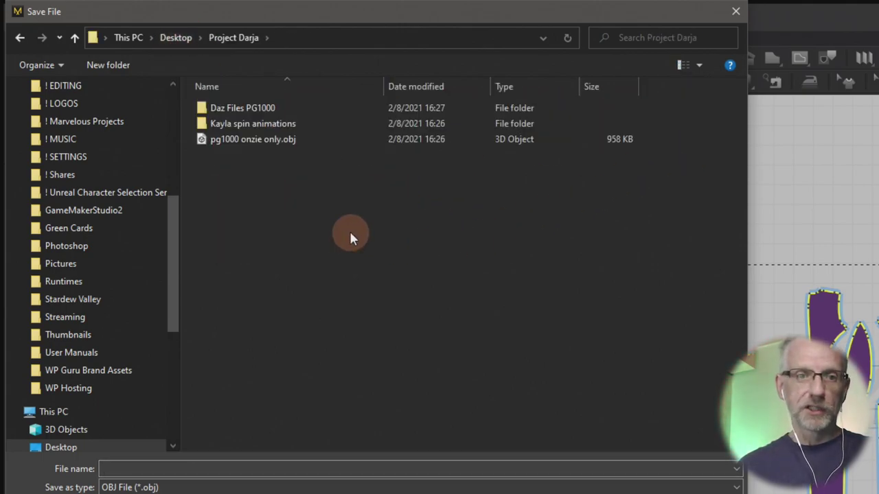
- Create a new OBJs folder there and save the export as Onsie Static
{"action": "right_click", "coordinate": [349, 231]}
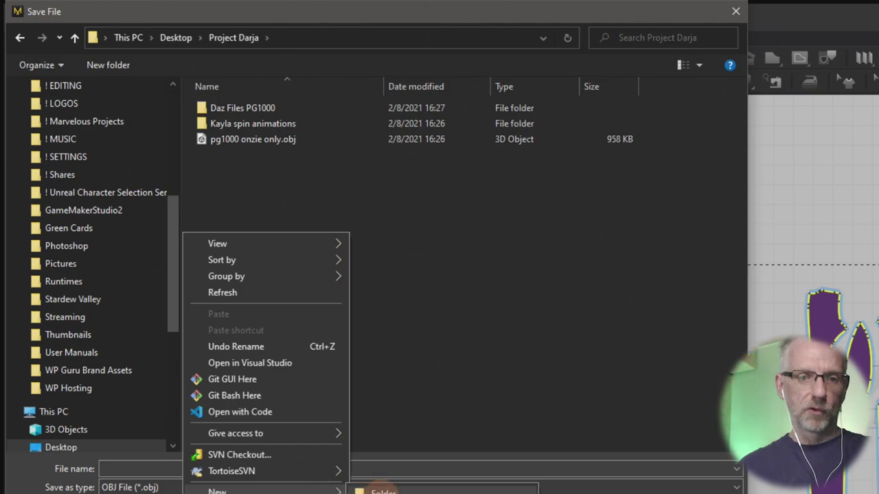
{"action": "left_click", "coordinate": [385, 491]}
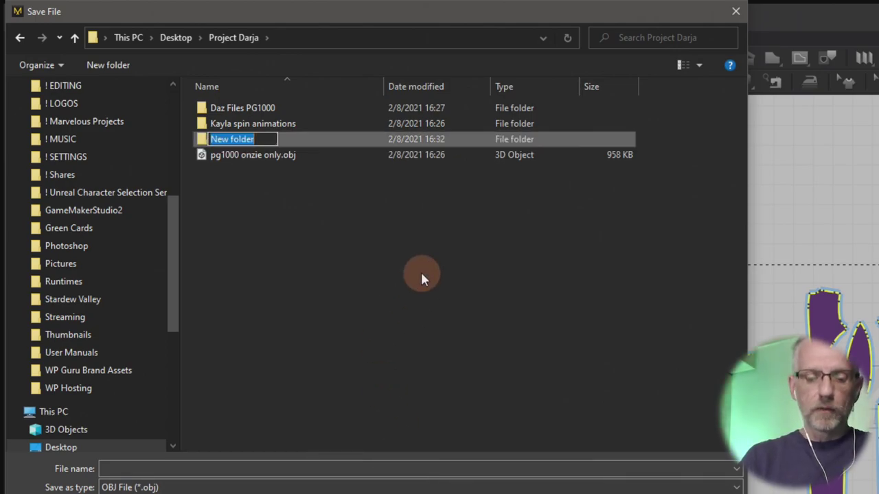
{"action": "type", "text": "OBJs"}
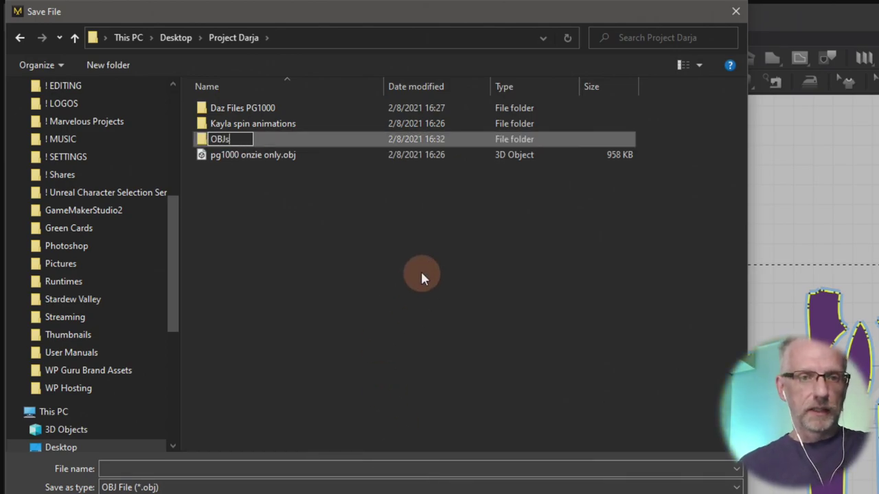
{"action": "key", "text": "Return"}
{"action": "double_click", "coordinate": [234, 140]}
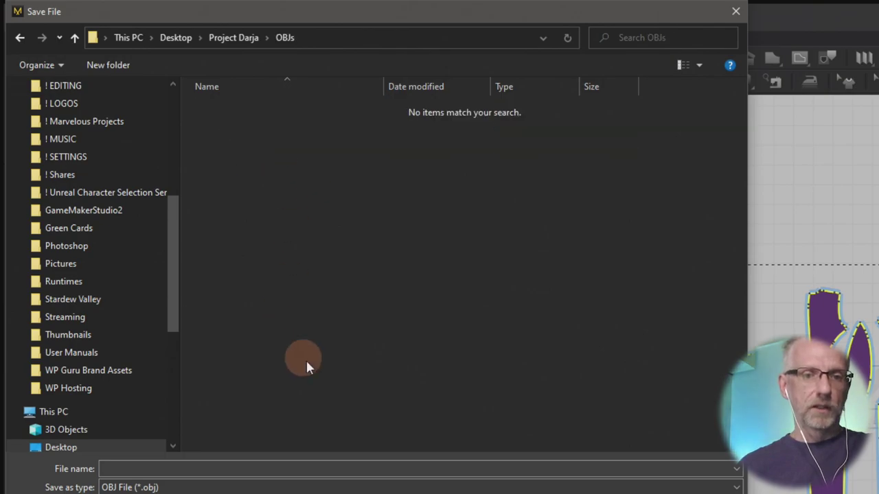
{"action": "left_click", "coordinate": [311, 466]}
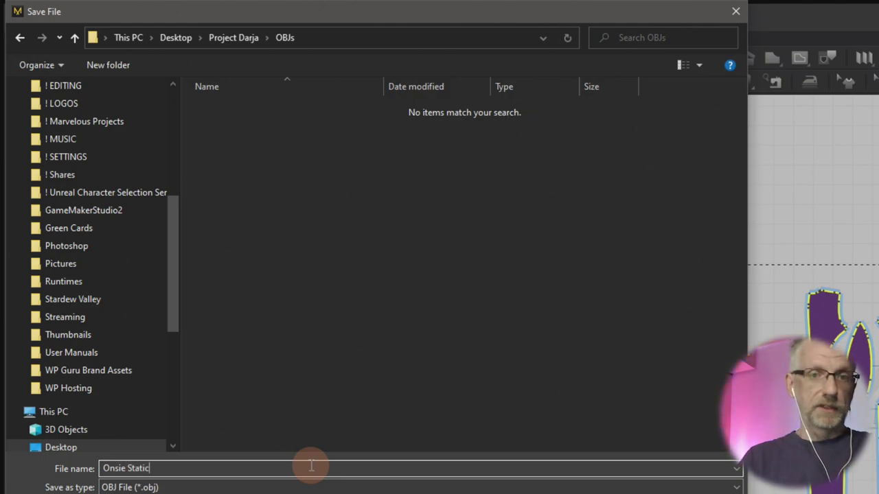
{"action": "key", "text": "Return"}
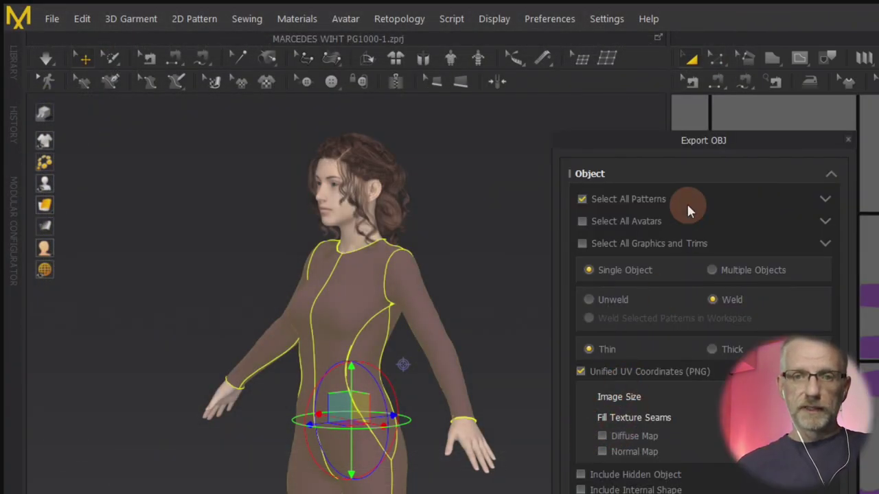
- Cancel the Export OBJ options window and show the workspace mode list
{"action": "left_click_drag", "start_coordinate": [750, 135], "coordinate": [659, 101]}
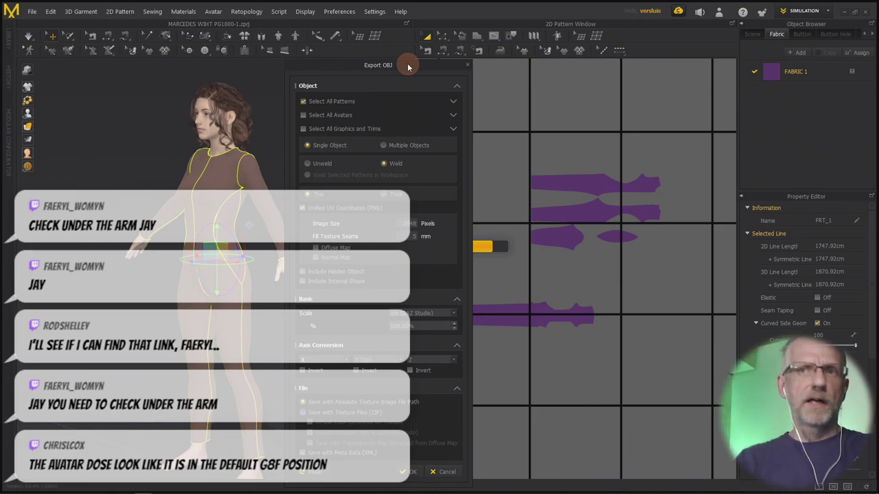
{"action": "left_click", "coordinate": [443, 473]}
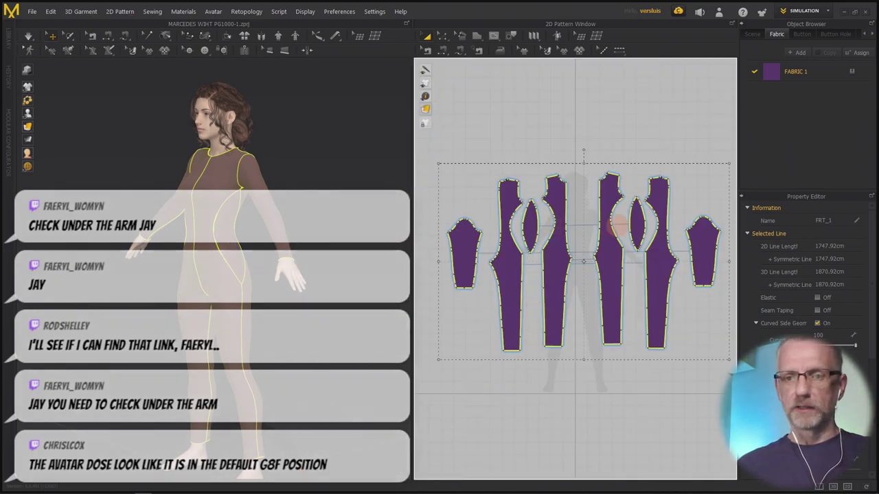
{"action": "scroll", "coordinate": [587, 291], "scroll_direction": "down", "scroll_amount": 3}
{"action": "scroll", "coordinate": [587, 291], "scroll_direction": "up", "scroll_amount": 3}
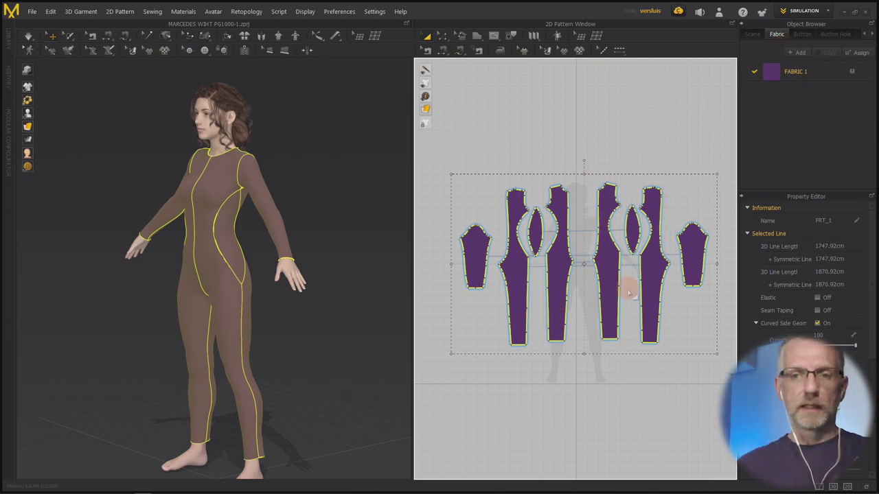
{"action": "left_click", "coordinate": [815, 12]}
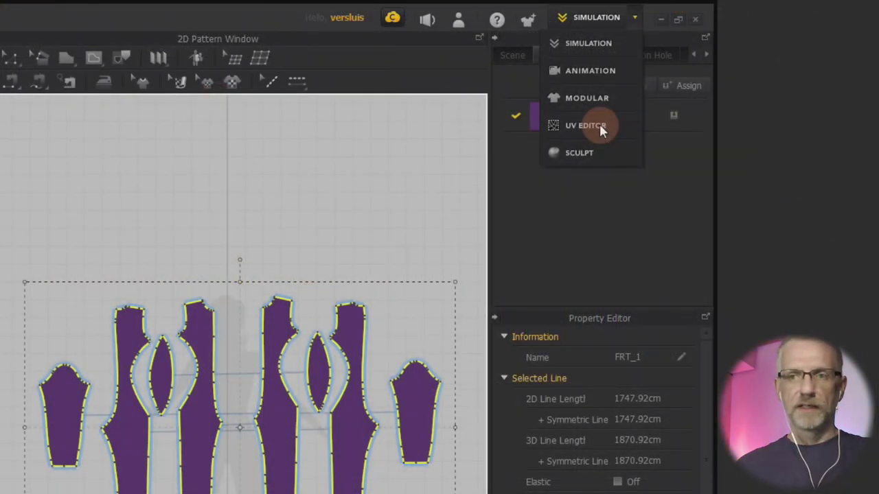
- Switch to the UV Editor and centre the UV pieces in view
{"action": "left_click", "coordinate": [600, 125]}
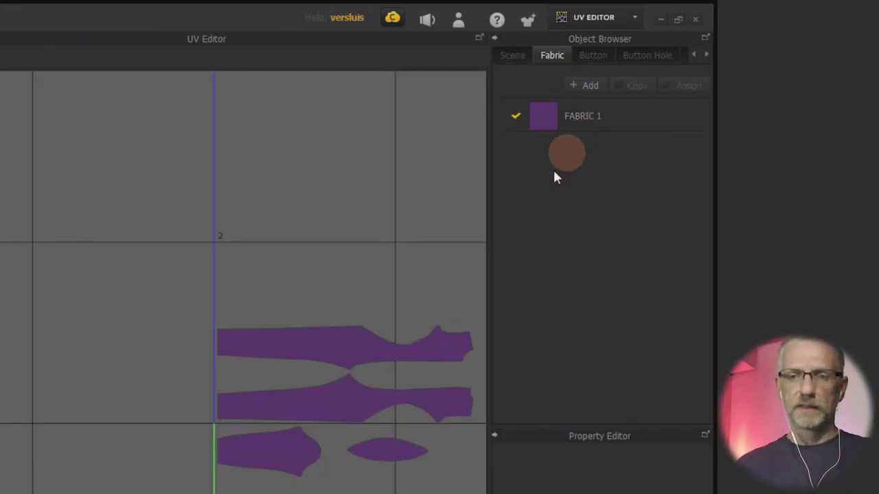
{"action": "scroll", "coordinate": [369, 369], "scroll_direction": "down", "scroll_amount": 4}
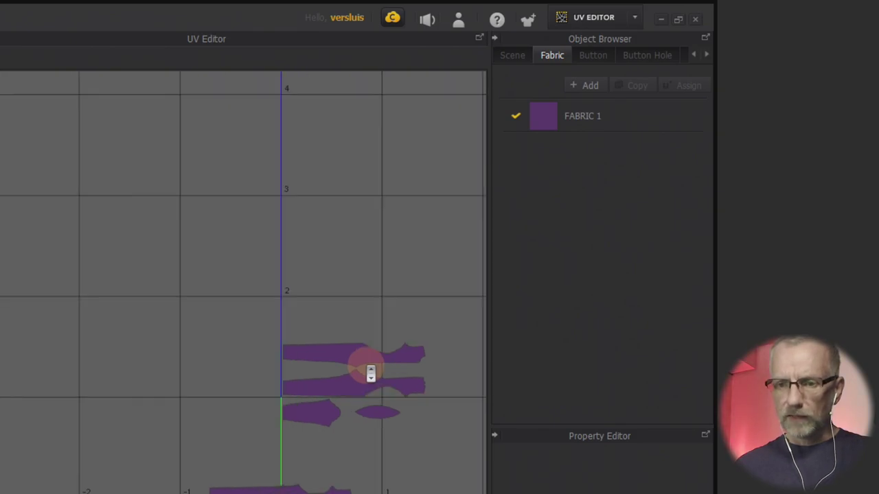
{"action": "scroll", "coordinate": [370, 371], "scroll_direction": "down", "scroll_amount": 3}
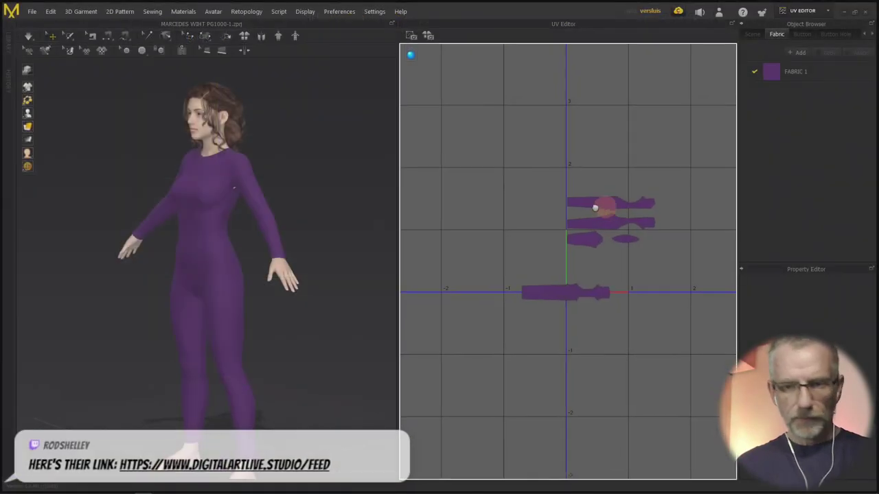
{"action": "middle_click_drag", "start_coordinate": [594, 208], "coordinate": [580, 197]}
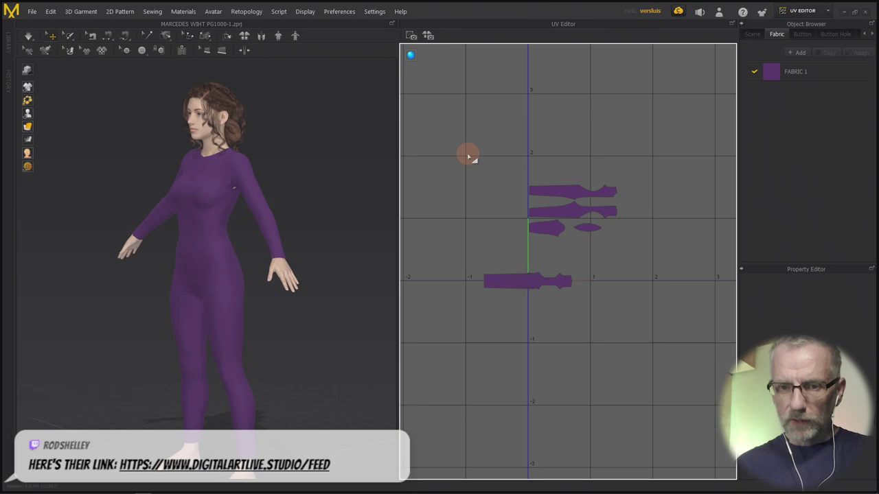
- Fit all UV pieces into the 0–1 space, then deselect them
{"action": "key", "text": "ctrl+a"}
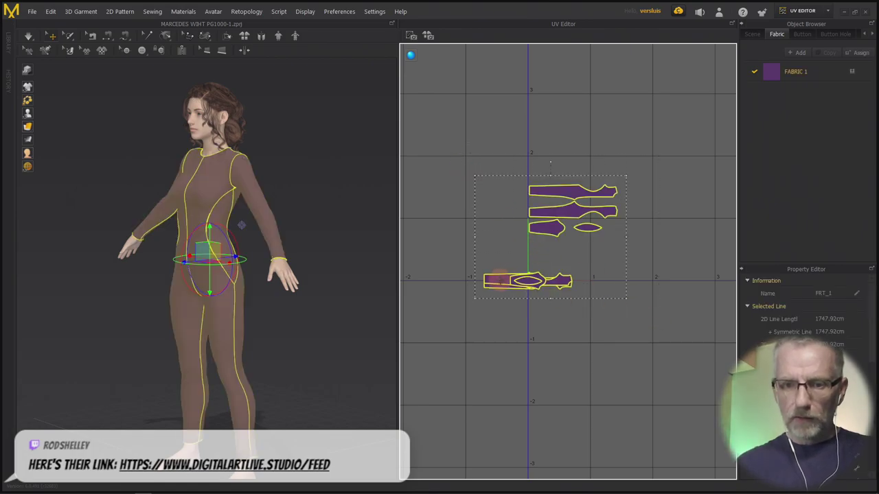
{"action": "right_click", "coordinate": [497, 281]}
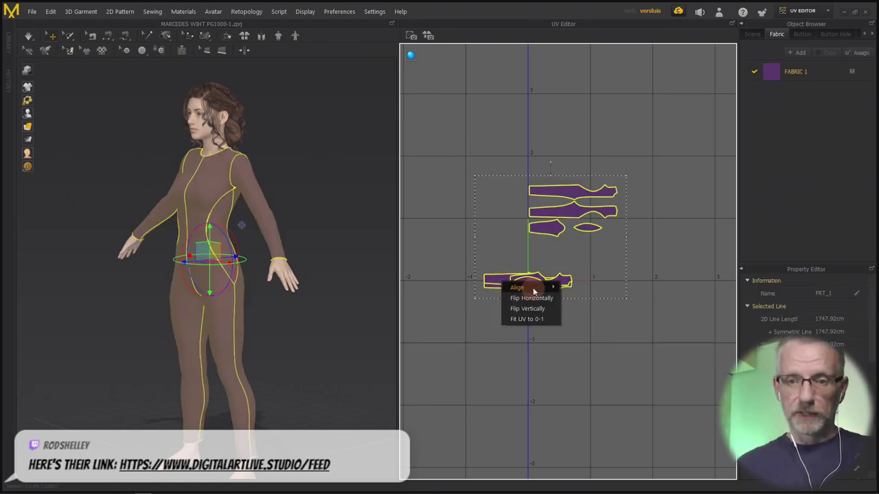
{"action": "mouse_move", "coordinate": [530, 288]}
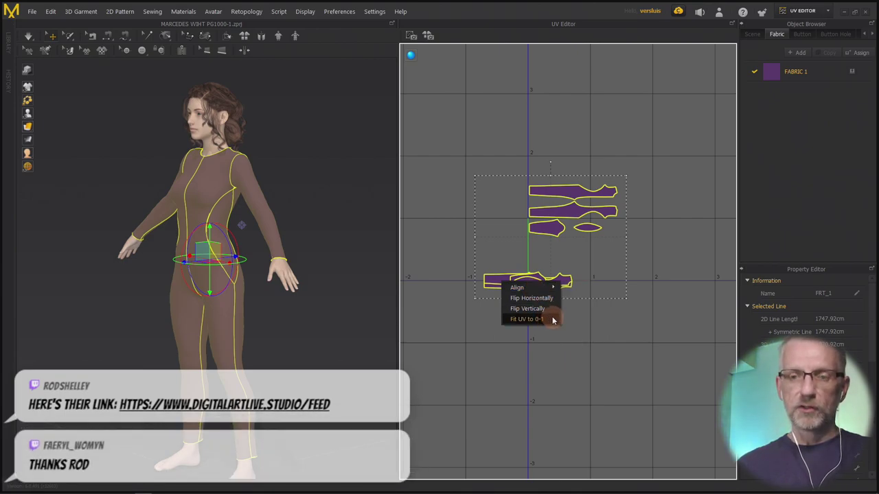
{"action": "left_click", "coordinate": [529, 320]}
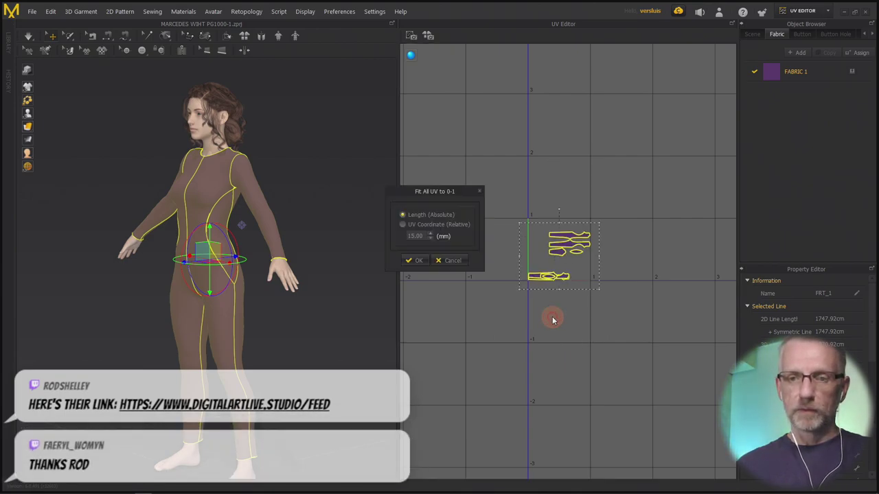
{"action": "left_click", "coordinate": [414, 261]}
{"action": "scroll", "coordinate": [540, 282], "scroll_direction": "up", "scroll_amount": 6}
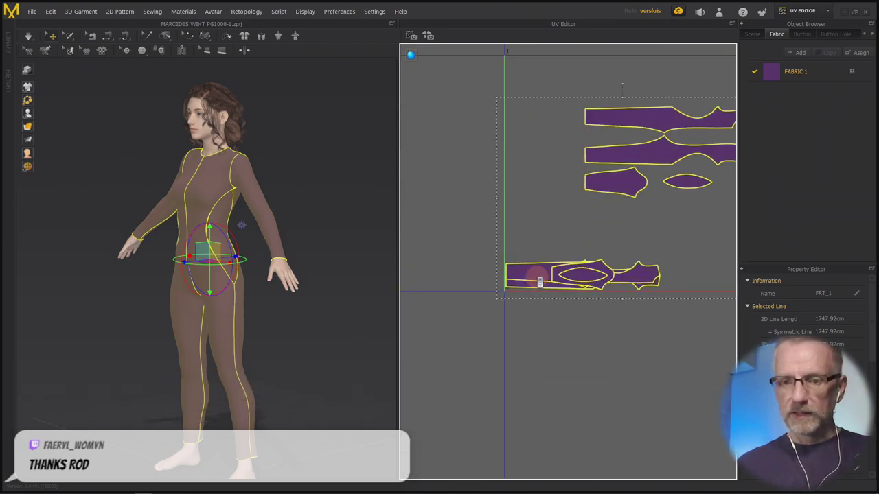
{"action": "middle_click_drag", "start_coordinate": [540, 282], "coordinate": [482, 326]}
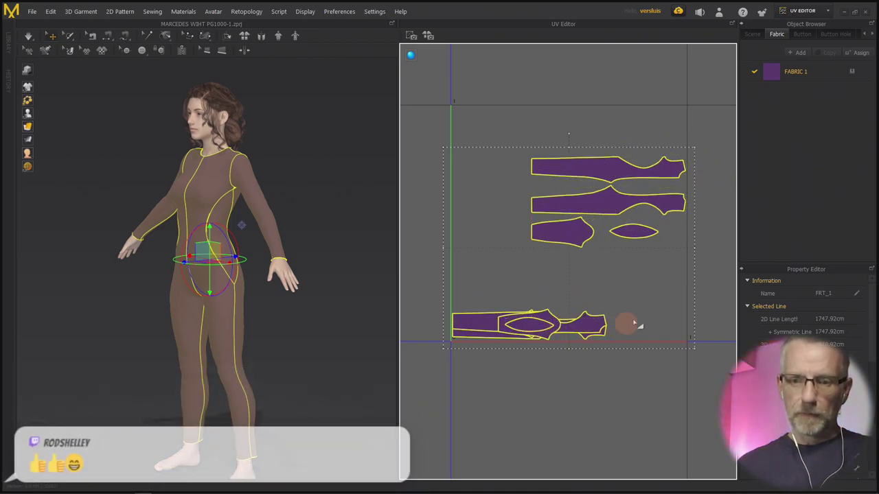
{"action": "left_click", "coordinate": [630, 323]}
- Drag SIDE_1, SLEEVE_1 and BK_1 out of the overlapping bottom strip to free grid spots
{"action": "left_click_drag", "start_coordinate": [531, 326], "coordinate": [490, 240]}
{"action": "left_click_drag", "start_coordinate": [527, 321], "coordinate": [557, 272]}
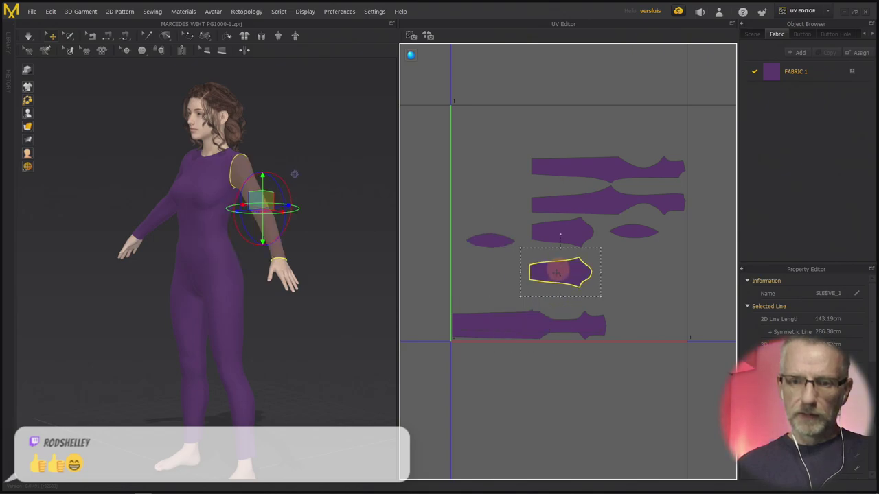
{"action": "left_click_drag", "start_coordinate": [527, 328], "coordinate": [569, 372]}
{"action": "left_click_drag", "start_coordinate": [533, 330], "coordinate": [399, 290]}
{"action": "left_click_drag", "start_coordinate": [455, 296], "coordinate": [544, 313]}
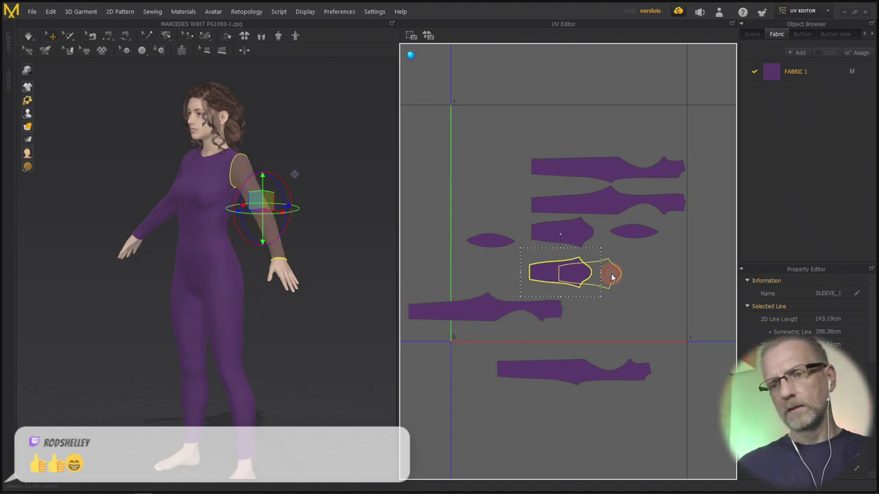